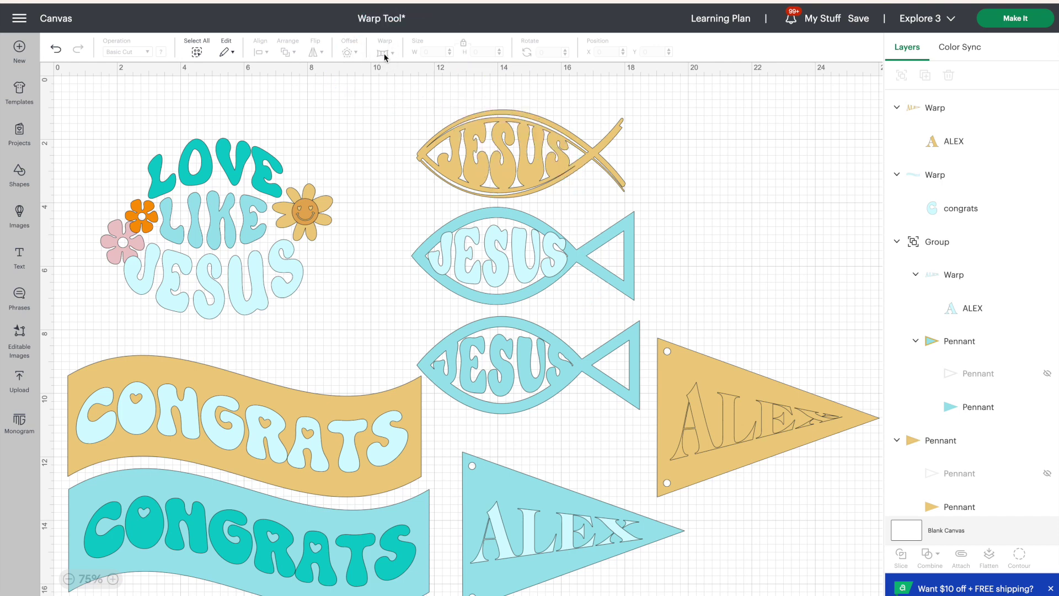
- Add a text box to the right of the top fish and type LOVE into it
click(10, 263)
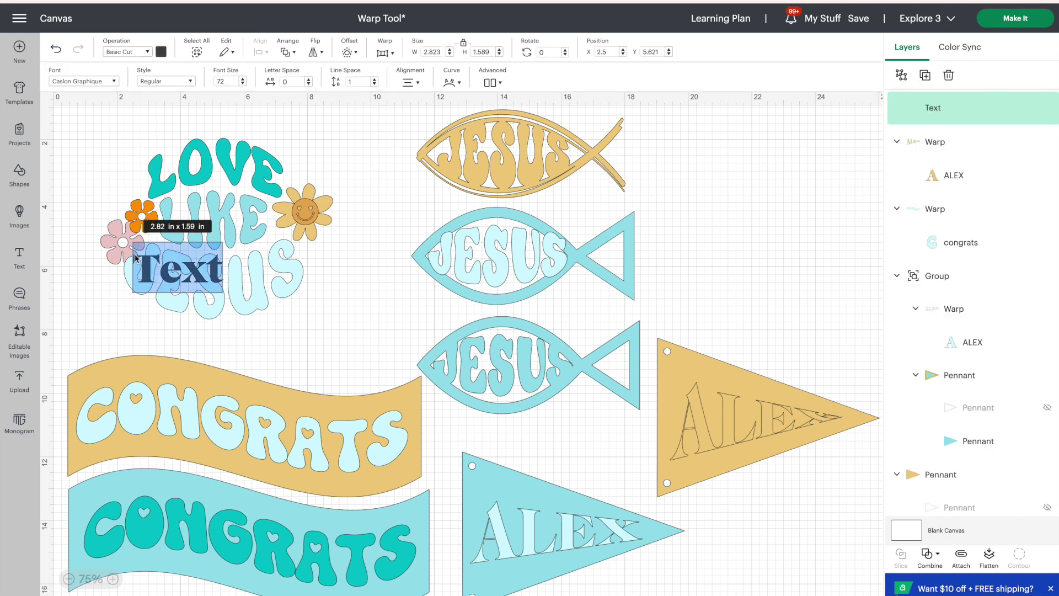
drag(158, 278, 706, 223)
double_click(706, 222)
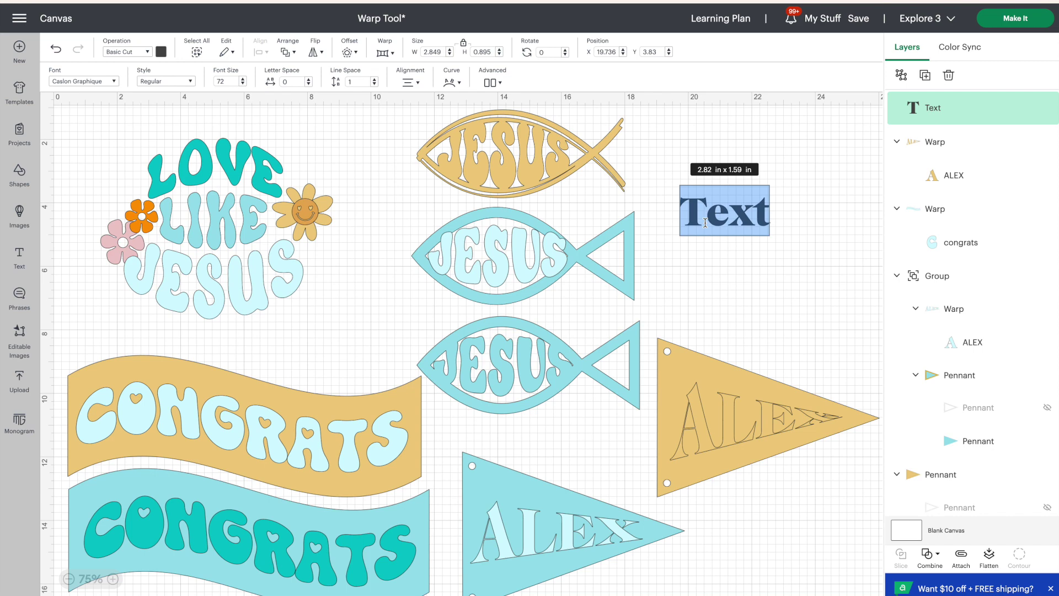
text(LOVE)
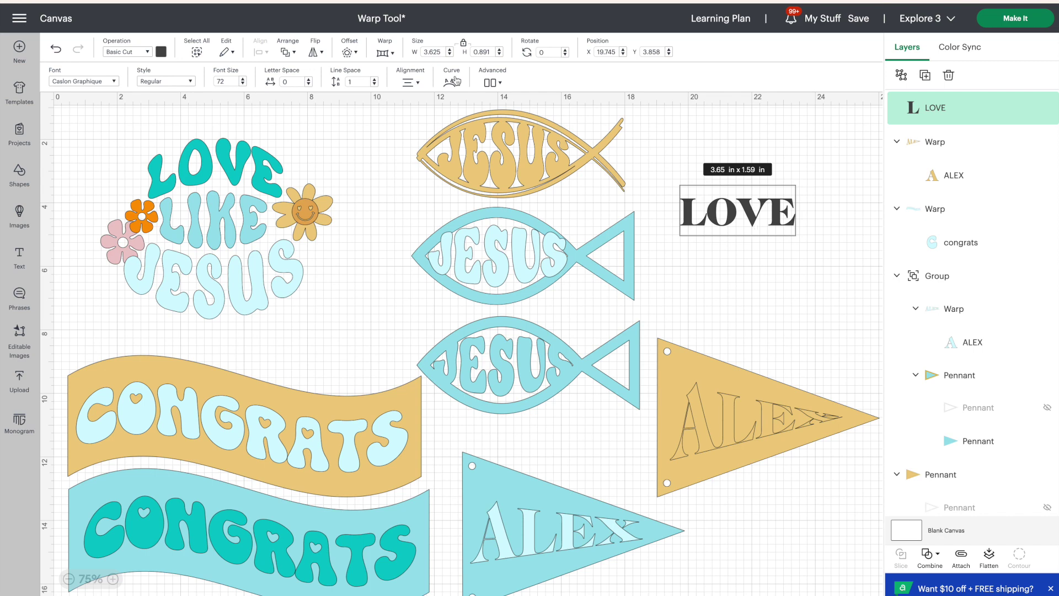
- Preview warp presets 1 through 24 on the LOVE text
click(386, 53)
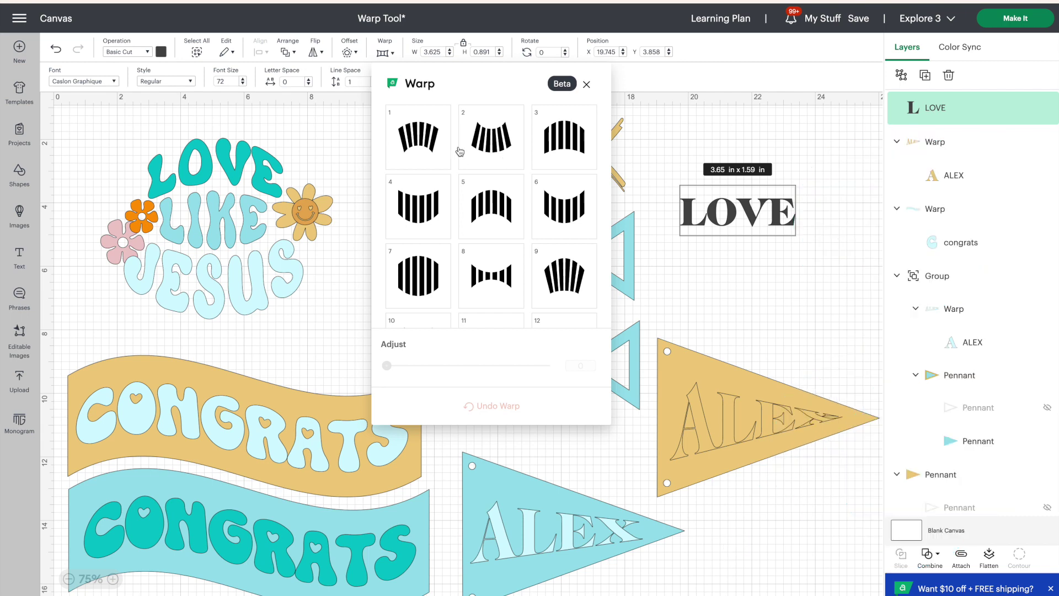
click(428, 152)
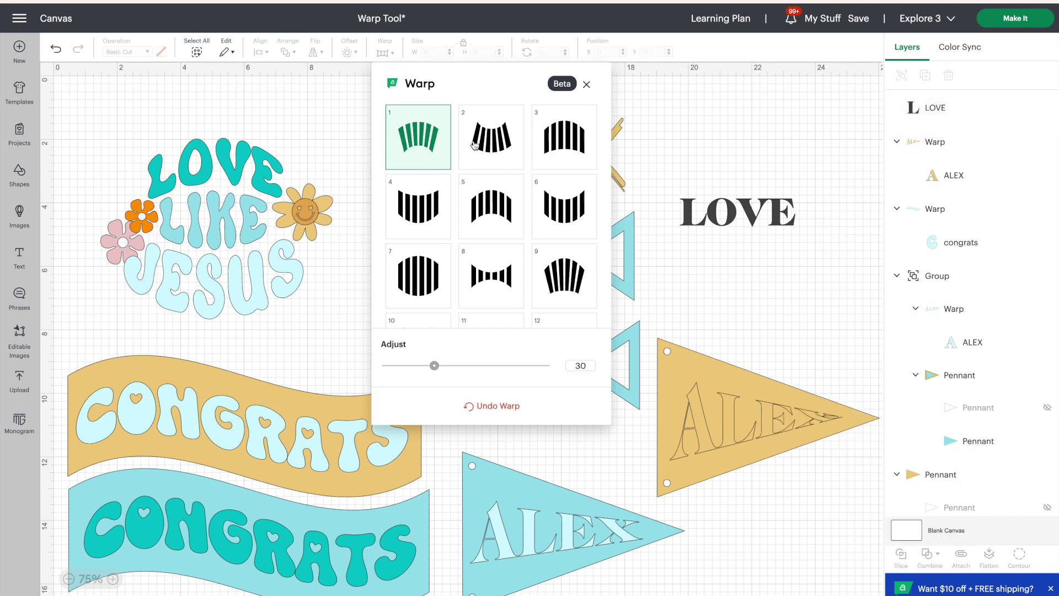
click(491, 138)
click(564, 138)
click(438, 204)
click(491, 207)
click(419, 275)
click(491, 275)
click(542, 280)
scroll(491, 248, down, 2)
click(419, 216)
click(491, 216)
click(564, 216)
click(418, 289)
click(485, 284)
click(563, 284)
scroll(449, 265, down, 2)
click(433, 246)
click(491, 239)
click(564, 238)
click(564, 303)
click(491, 302)
click(422, 304)
scroll(424, 305, down, 2)
click(424, 305)
scroll(452, 298, down, 1)
click(486, 292)
click(557, 291)
scroll(515, 237, up, 5)
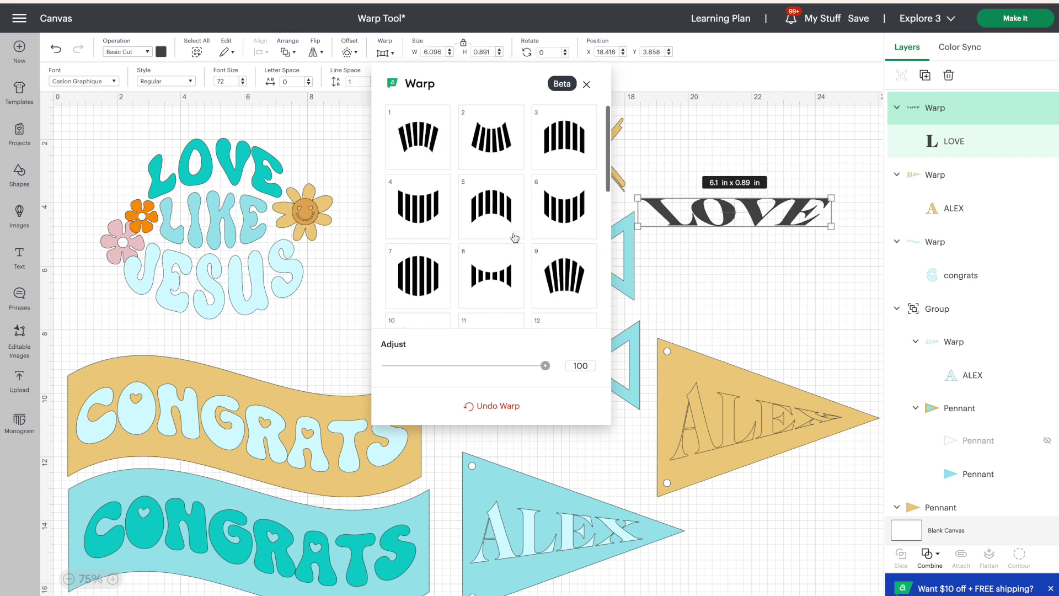
- Apply warp preset 5 to LOVE with adjust set to 21 for a gentle arch
click(491, 205)
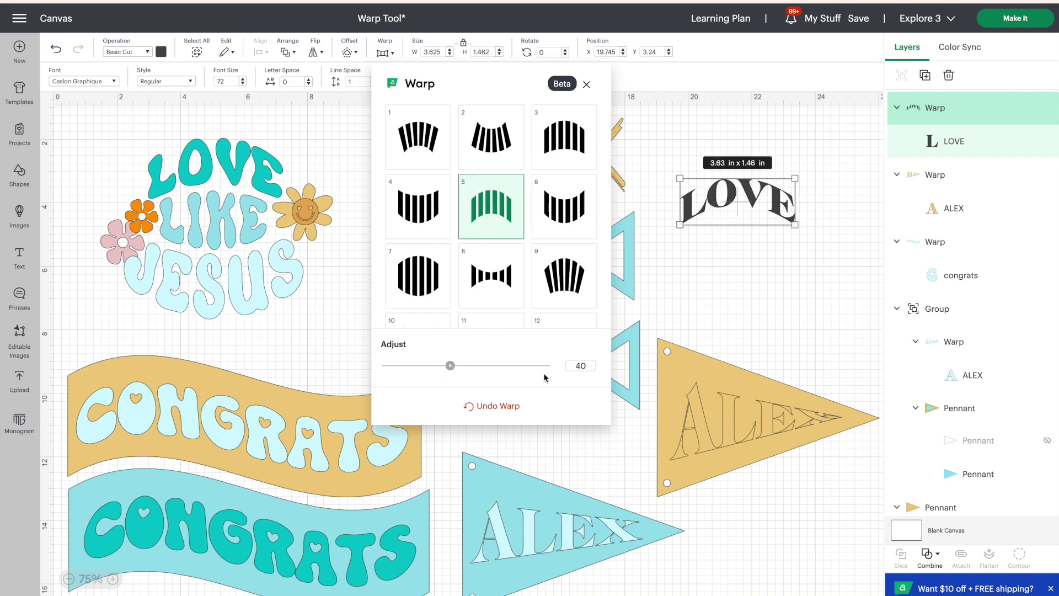
drag(450, 365, 420, 365)
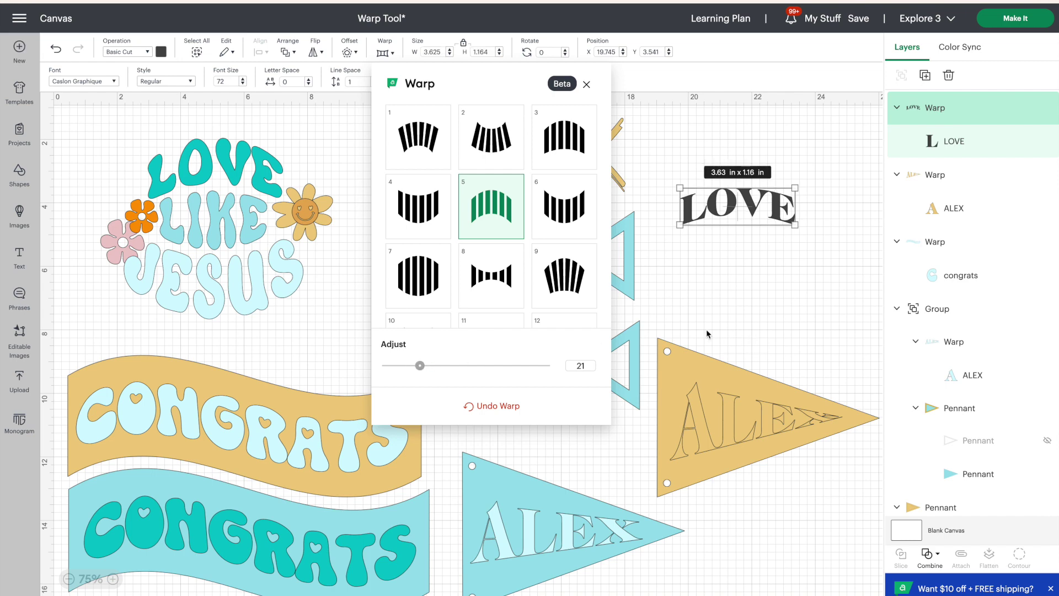
click(728, 298)
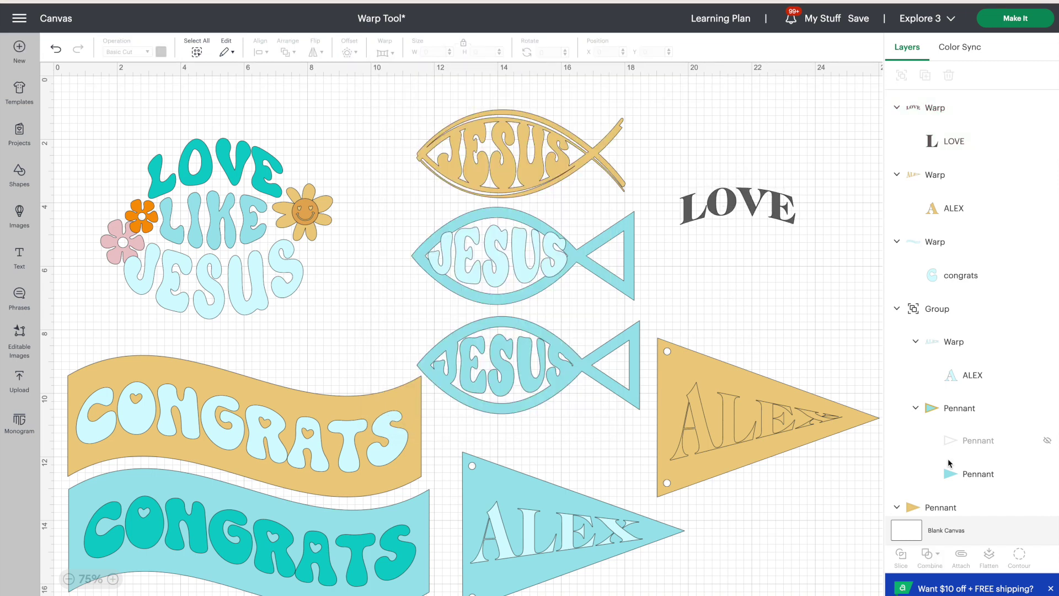
- Colour the warped LOVE text light blue and nudge it slightly lower
click(727, 213)
click(161, 52)
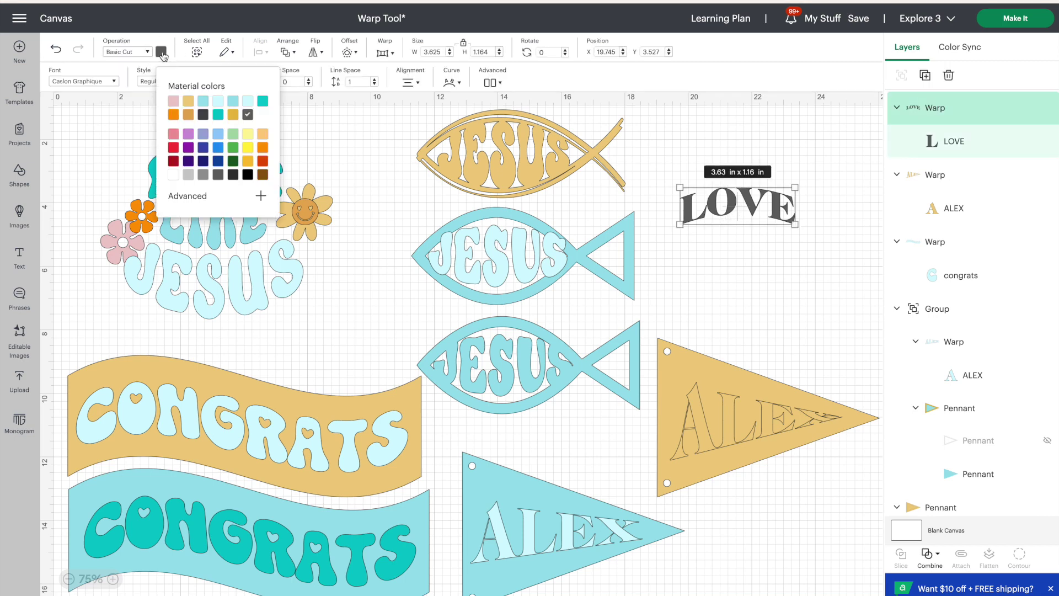
click(203, 100)
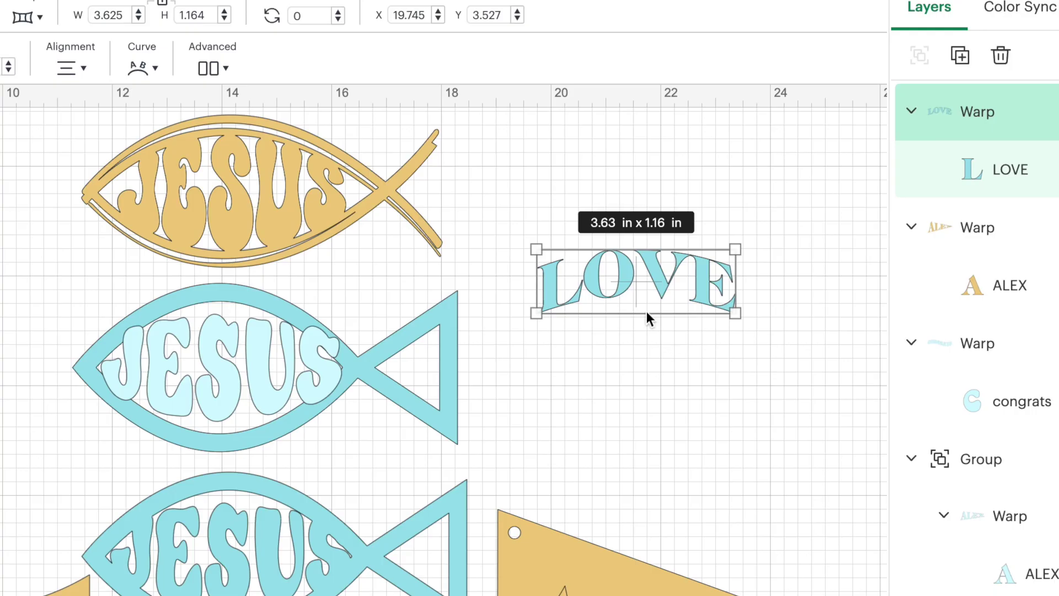
drag(719, 207, 719, 207)
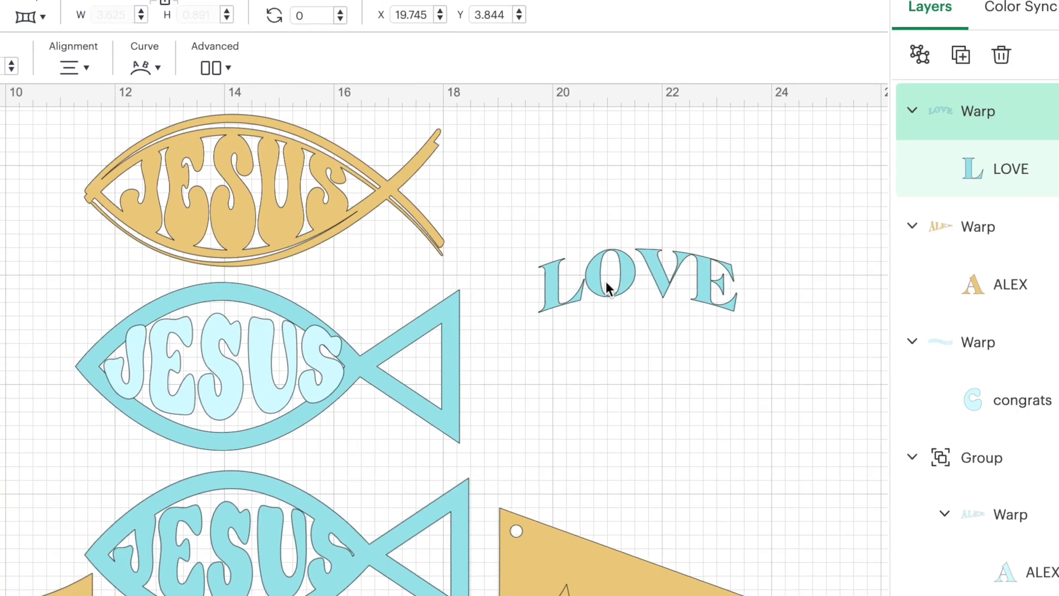
- Change the warped text's wording from LOVE to LIKE
drag(606, 282, 607, 282)
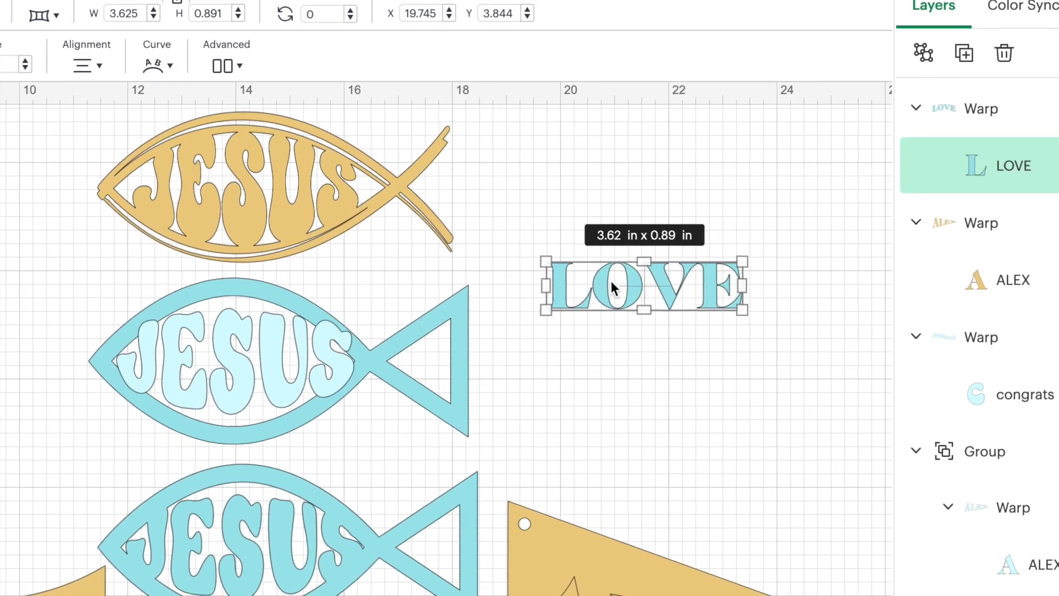
double_click(611, 280)
text(L )
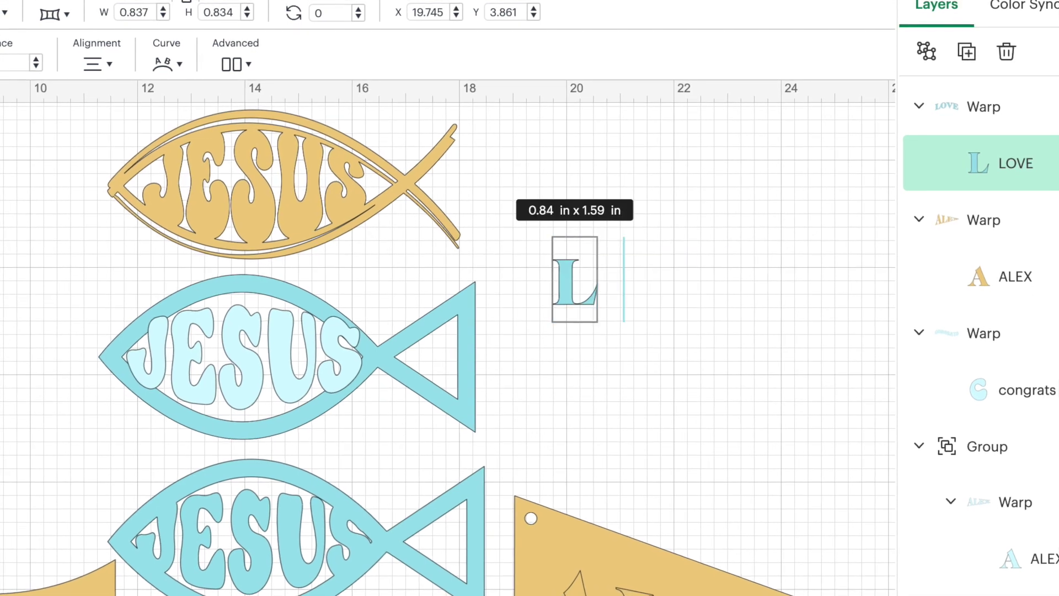
text(IKE)
click(862, 373)
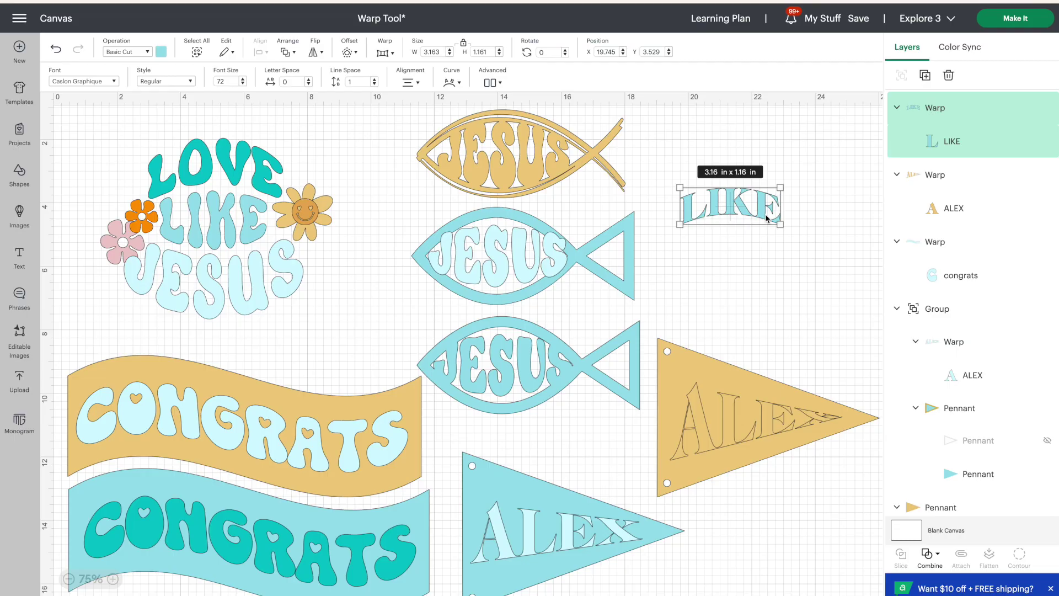
- Add a 0.25 in offset behind LIKE and colour the offset tan
click(351, 54)
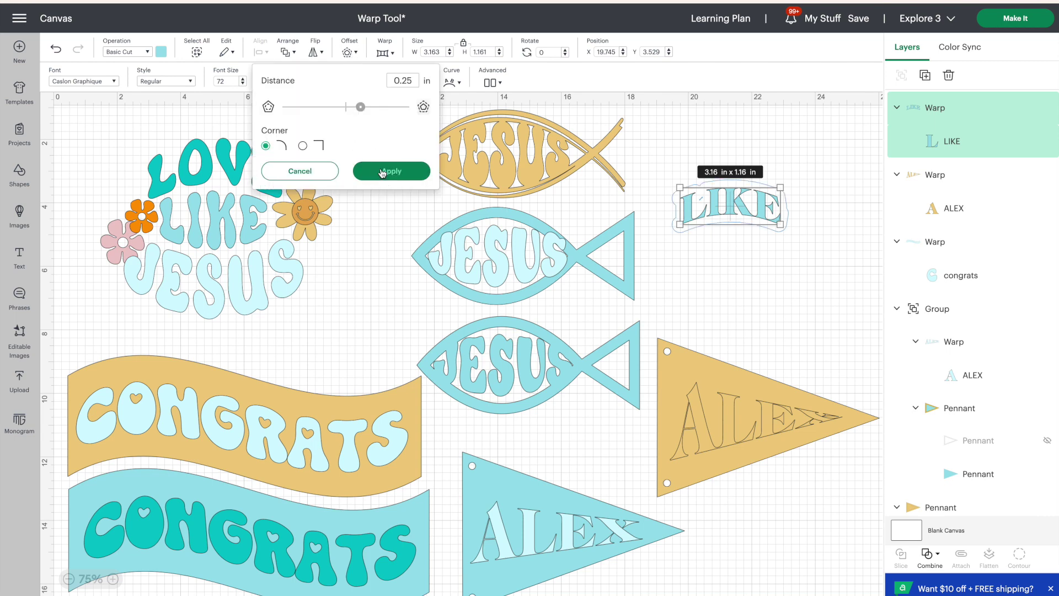
click(382, 173)
click(161, 52)
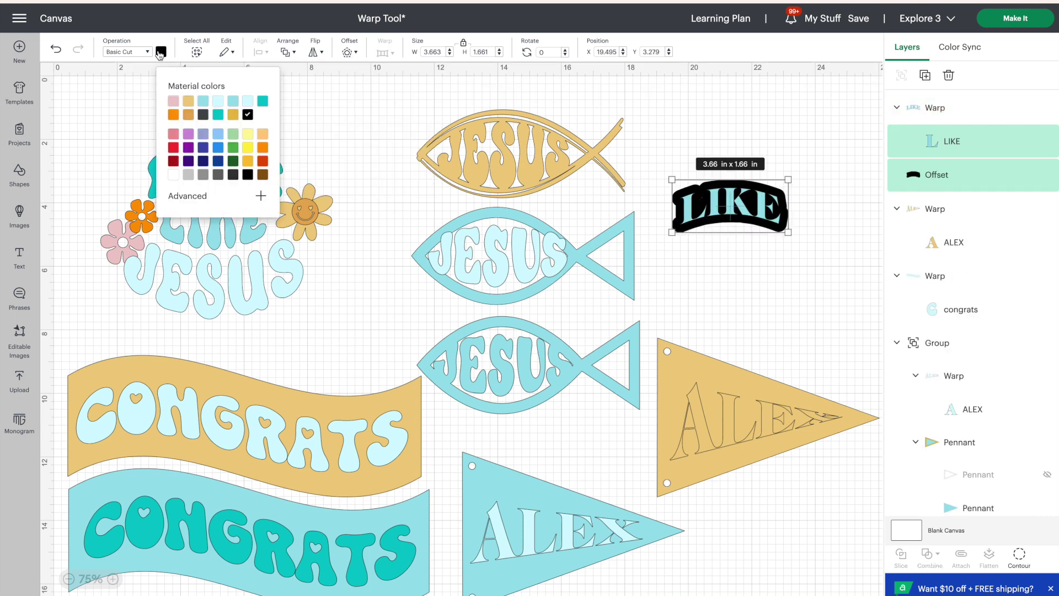
click(188, 101)
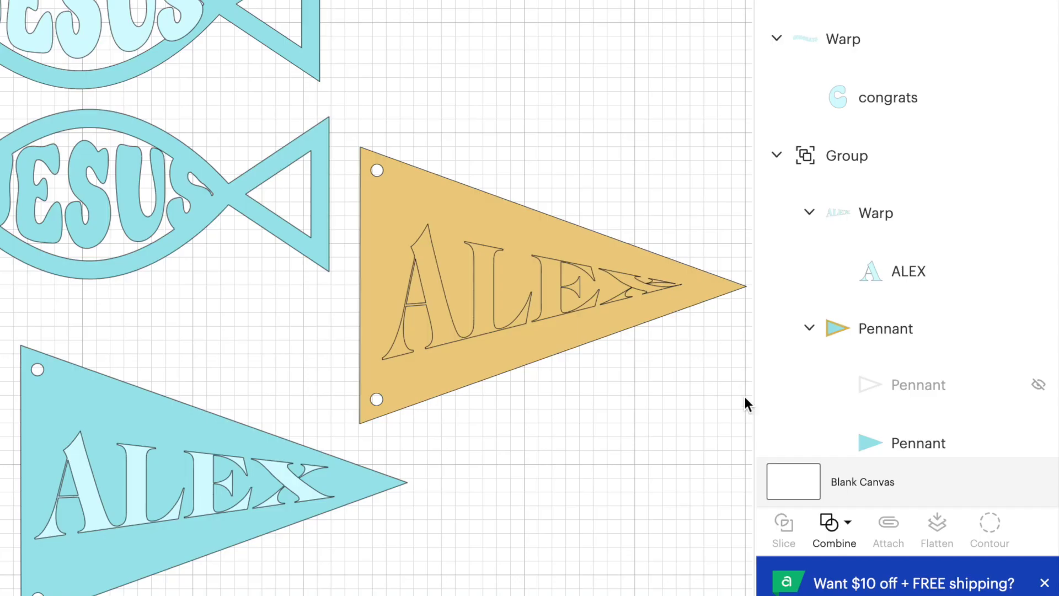
- Check the Combine options without applying any, then select the smiling sunflower image
click(929, 555)
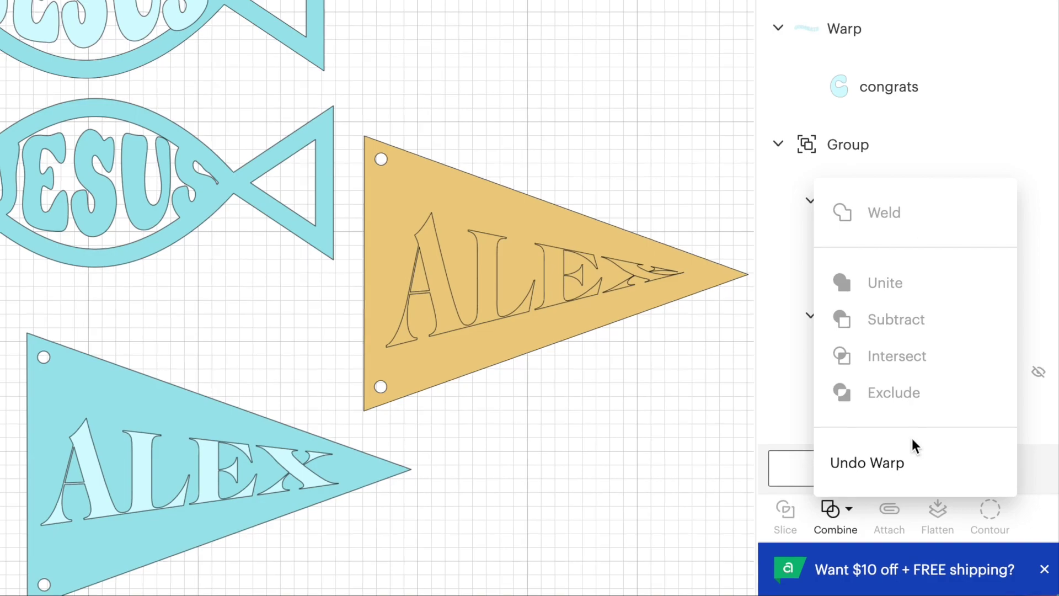
click(642, 142)
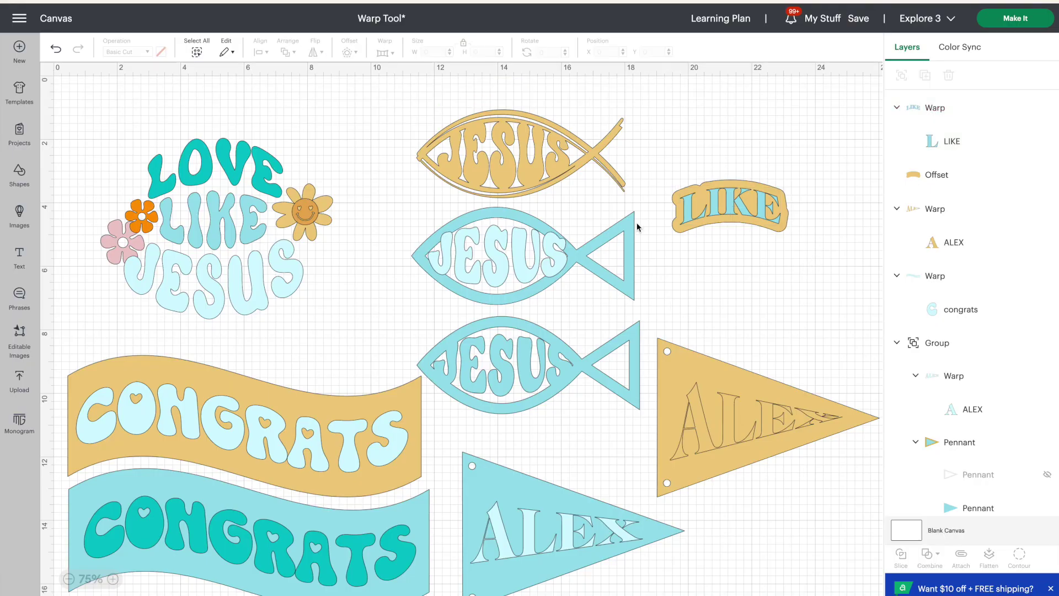
click(318, 211)
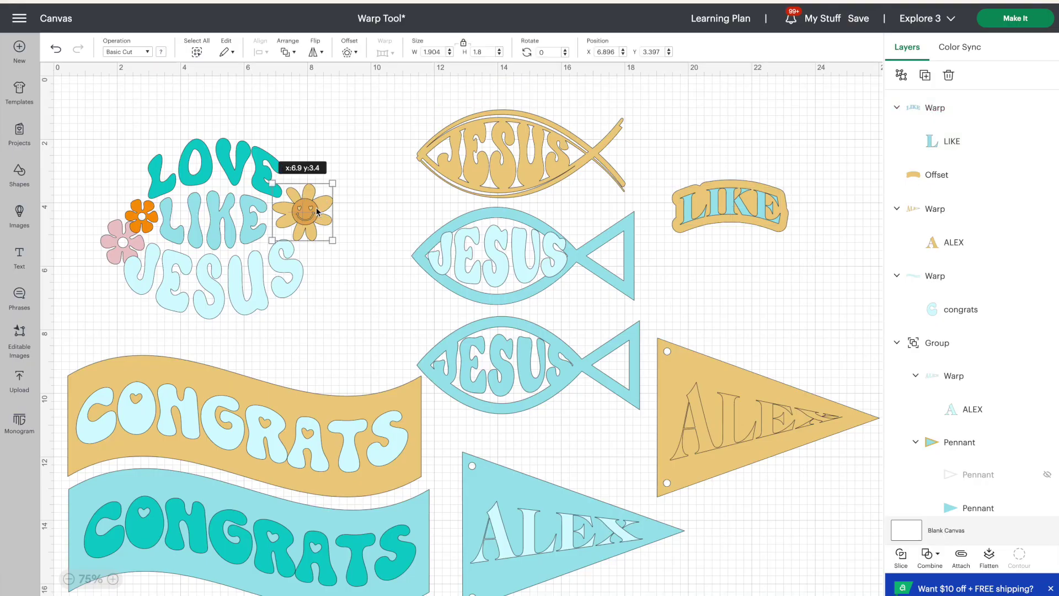
- Move the smiling sunflower image off to the right of the canvas
drag(318, 212, 798, 270)
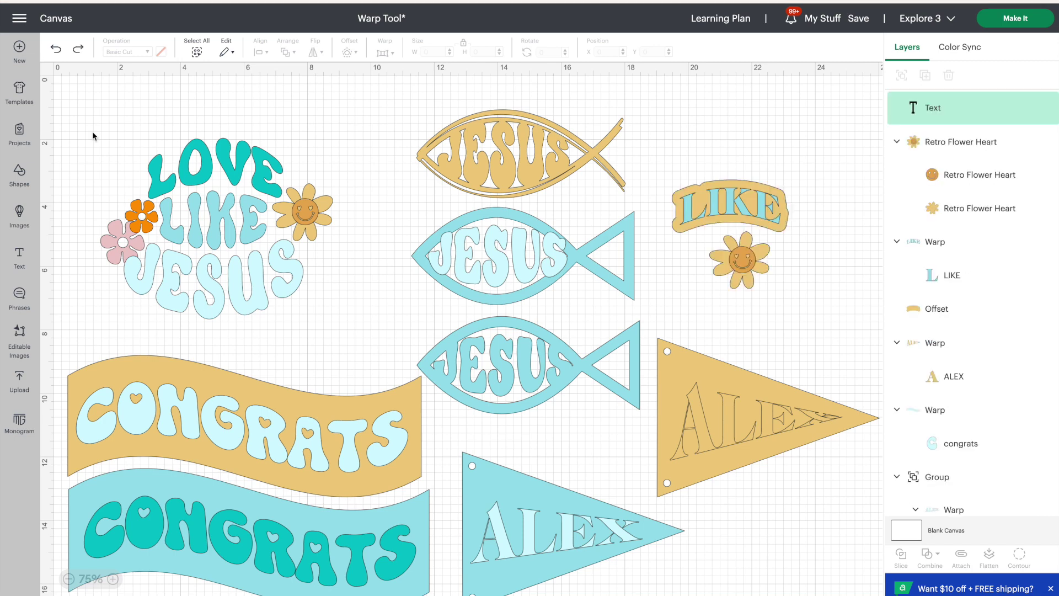
- Select the LIKE and JESUS words of the original design, then the yellow JESUS fish
click(263, 138)
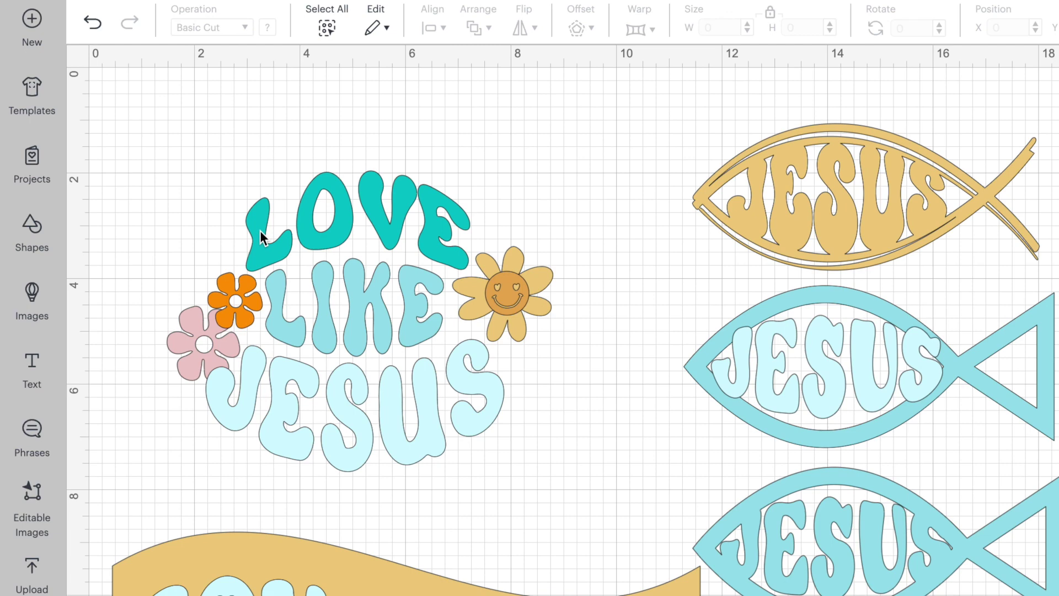
click(370, 304)
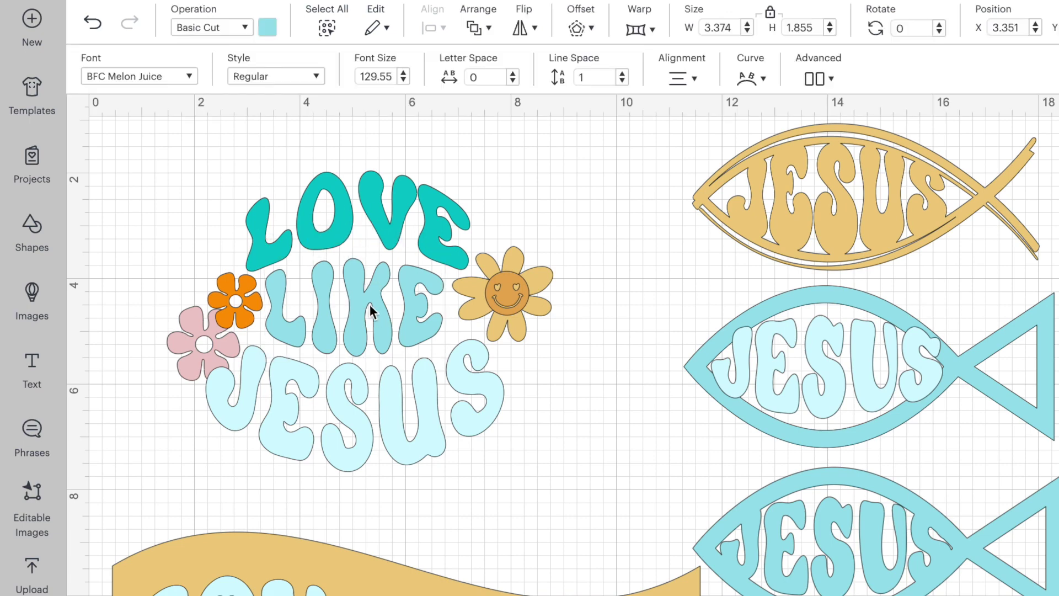
click(388, 433)
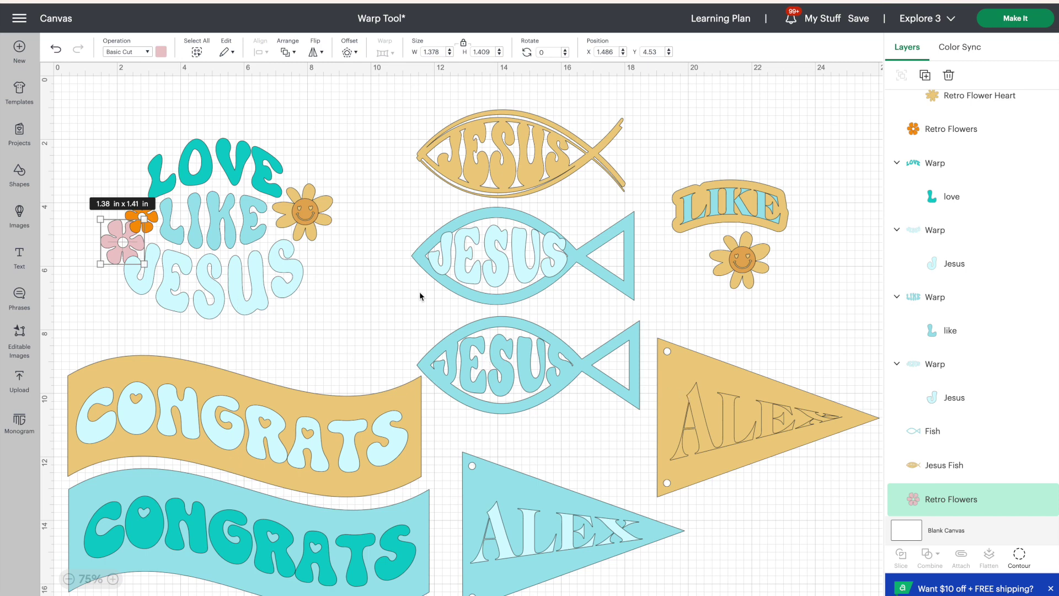
click(418, 229)
click(497, 139)
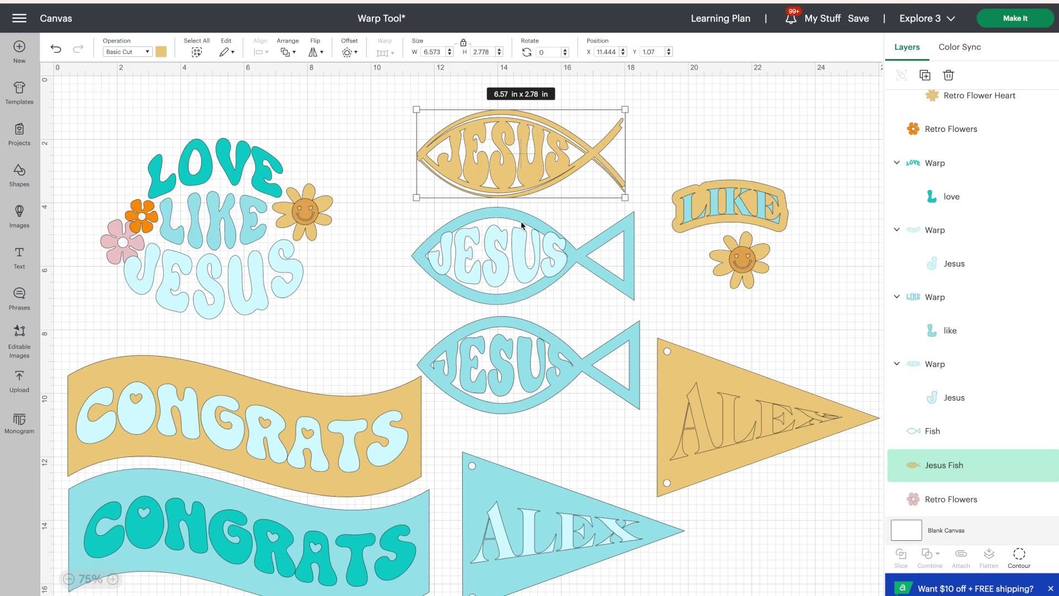
- Nudge the middle blue JESUS fish down to Y 4.194, then select the lower fish and CONGRATS banner
click(515, 397)
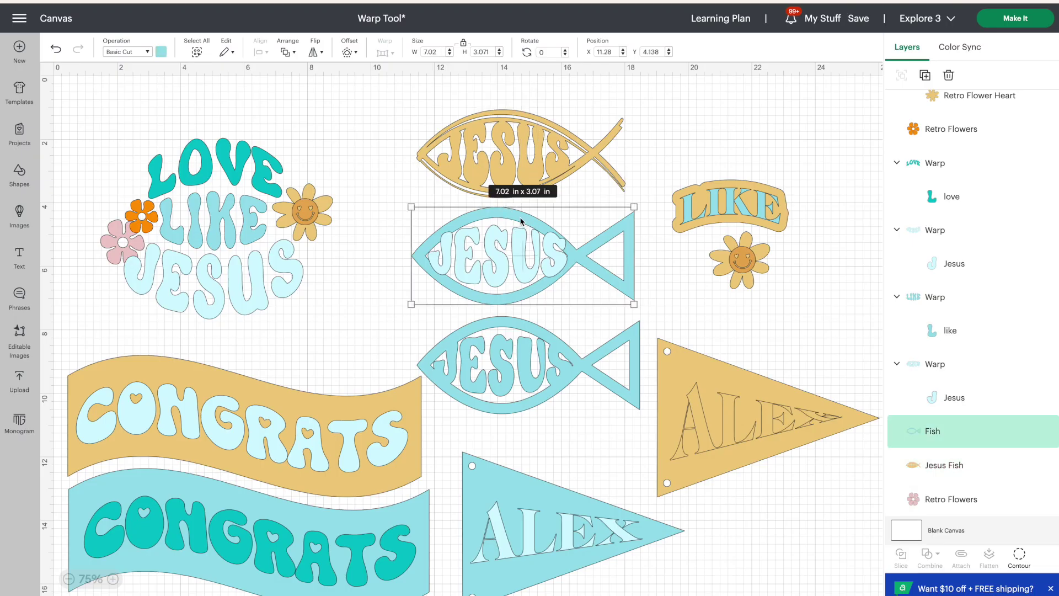
click(617, 235)
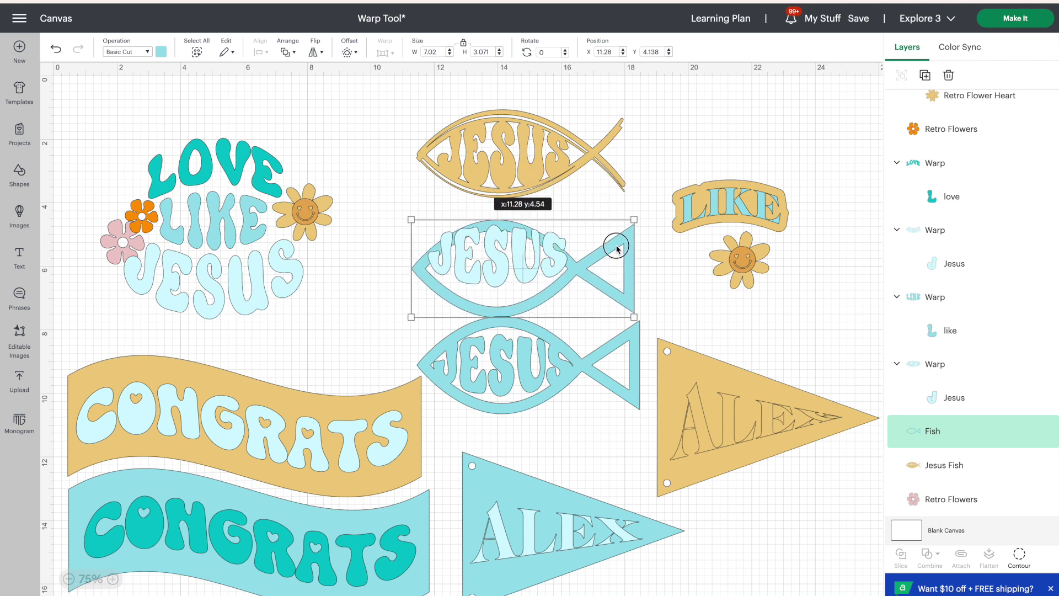
drag(497, 264, 498, 266)
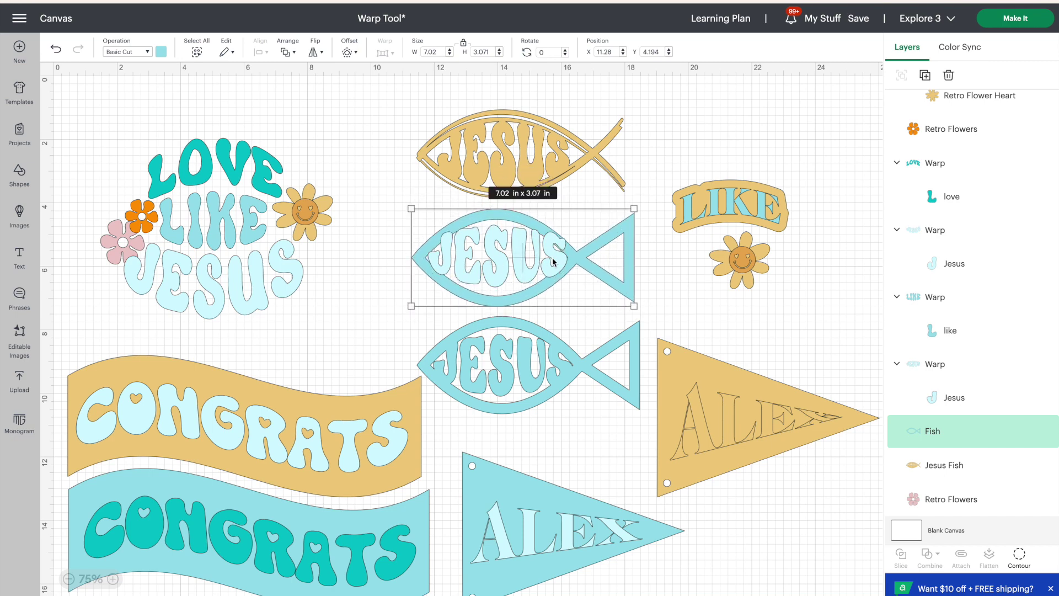
click(514, 331)
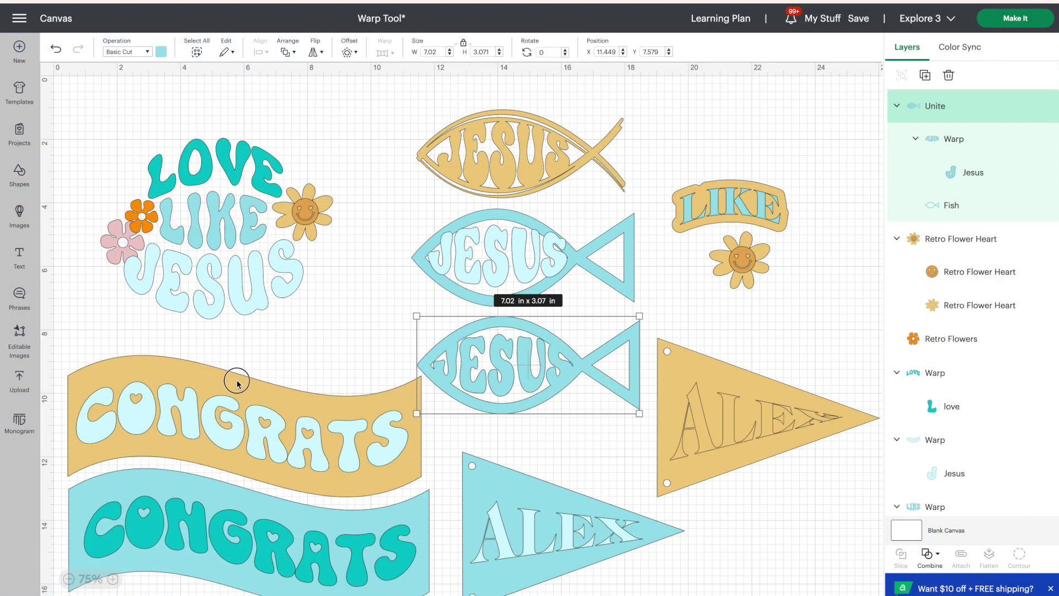
click(236, 379)
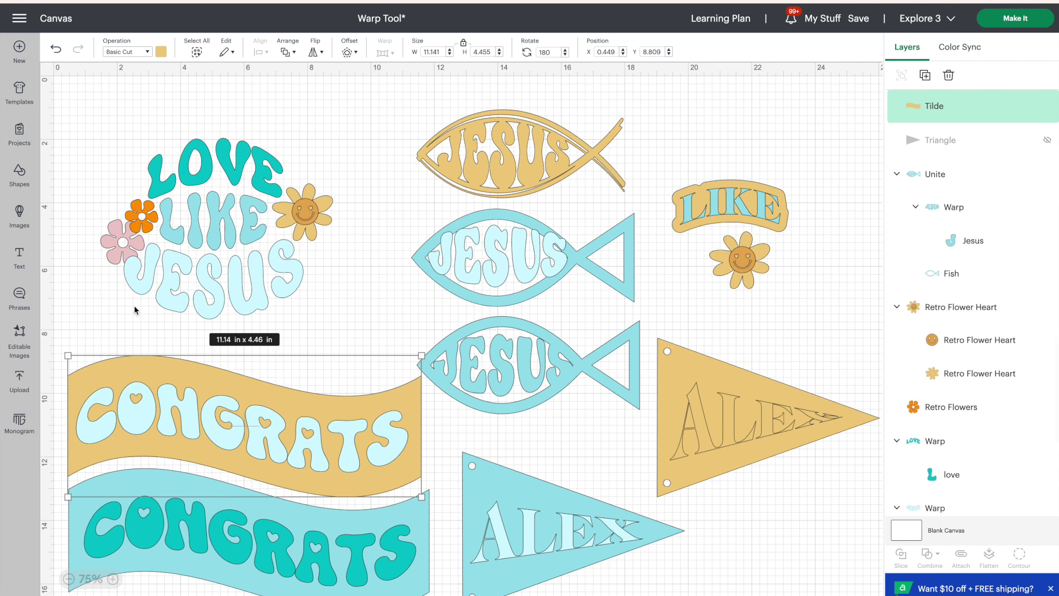
- Add the dark Tilde wavy banner shape and place it below LOVE LIKE JESUS
click(14, 165)
scroll(159, 433, down, 7)
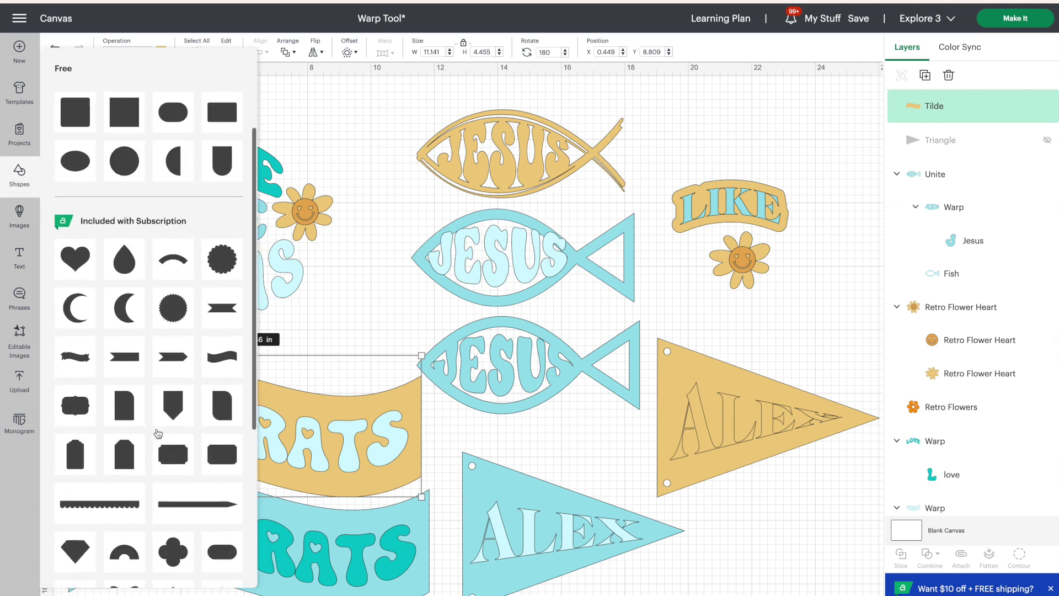
scroll(158, 433, up, 1)
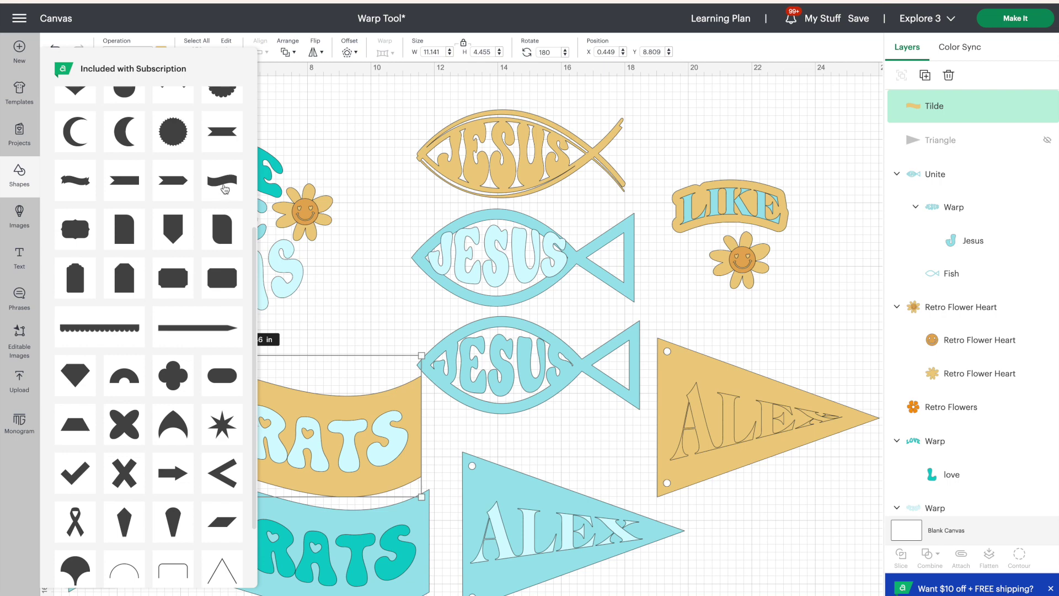
click(223, 181)
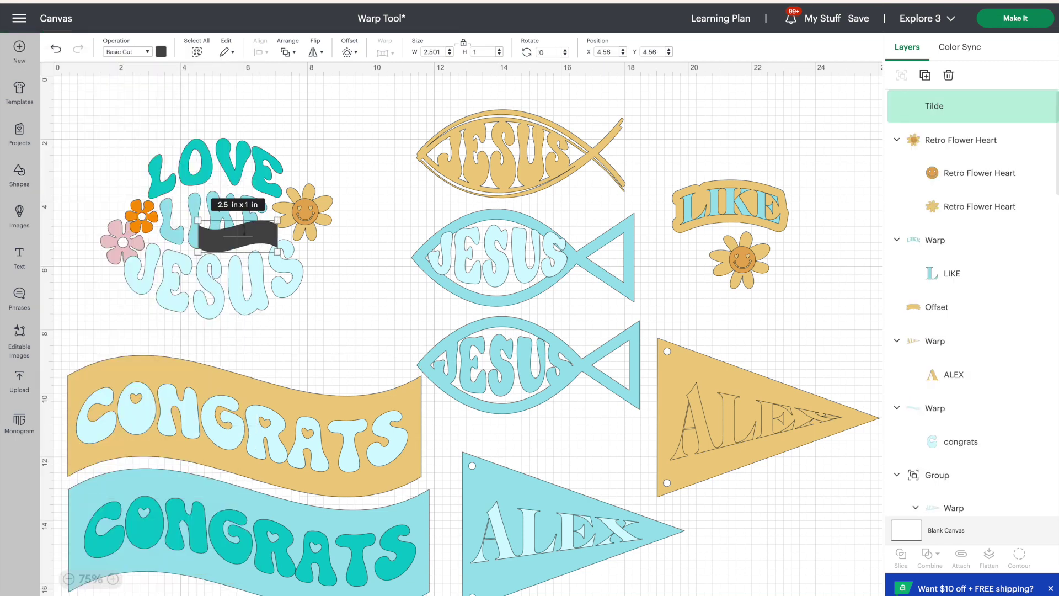
drag(252, 242, 359, 338)
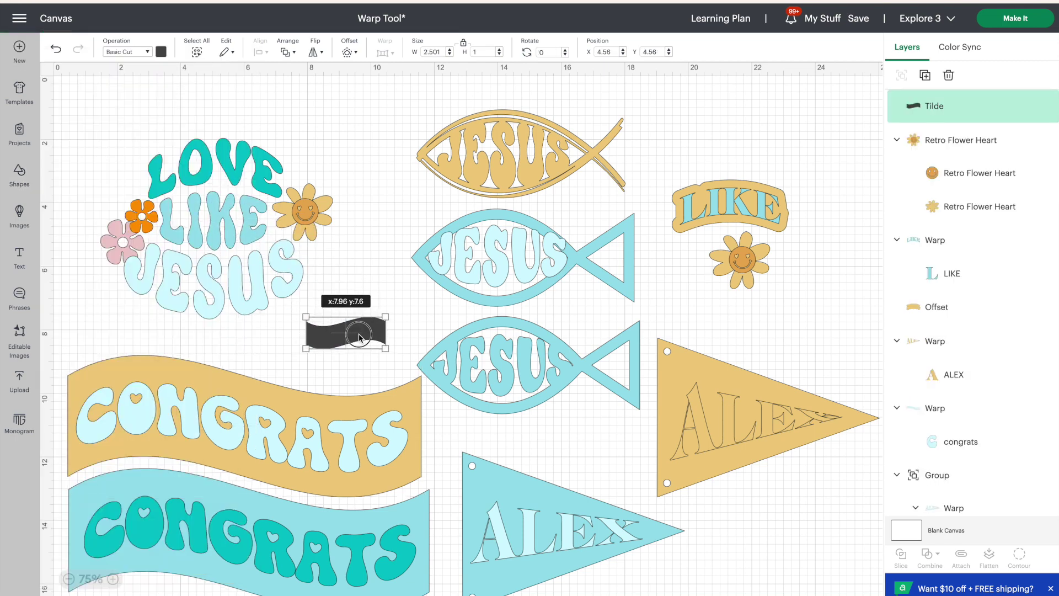
click(291, 396)
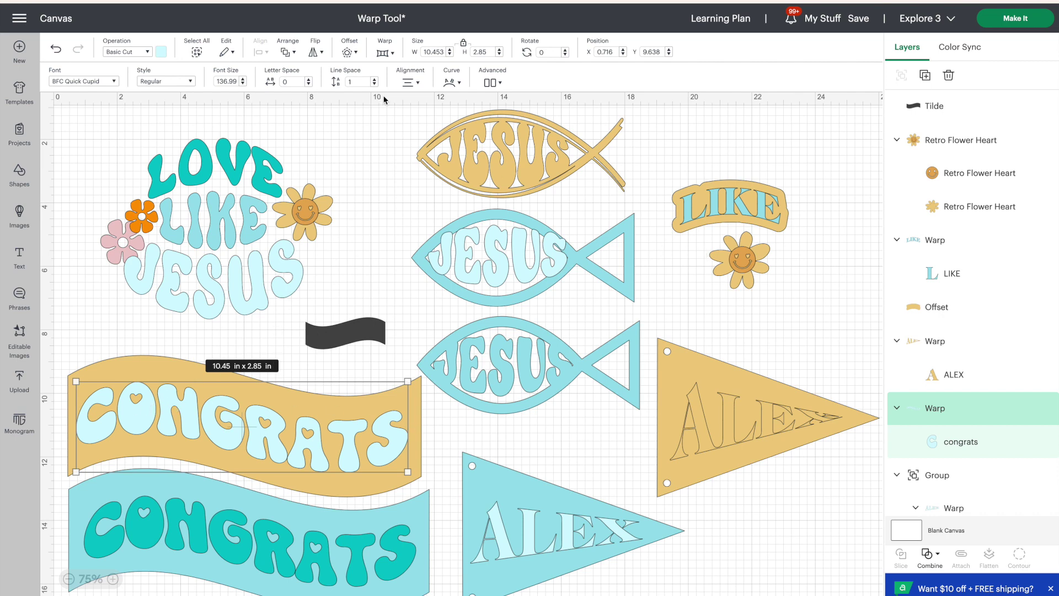
click(385, 52)
scroll(412, 100, down, 2)
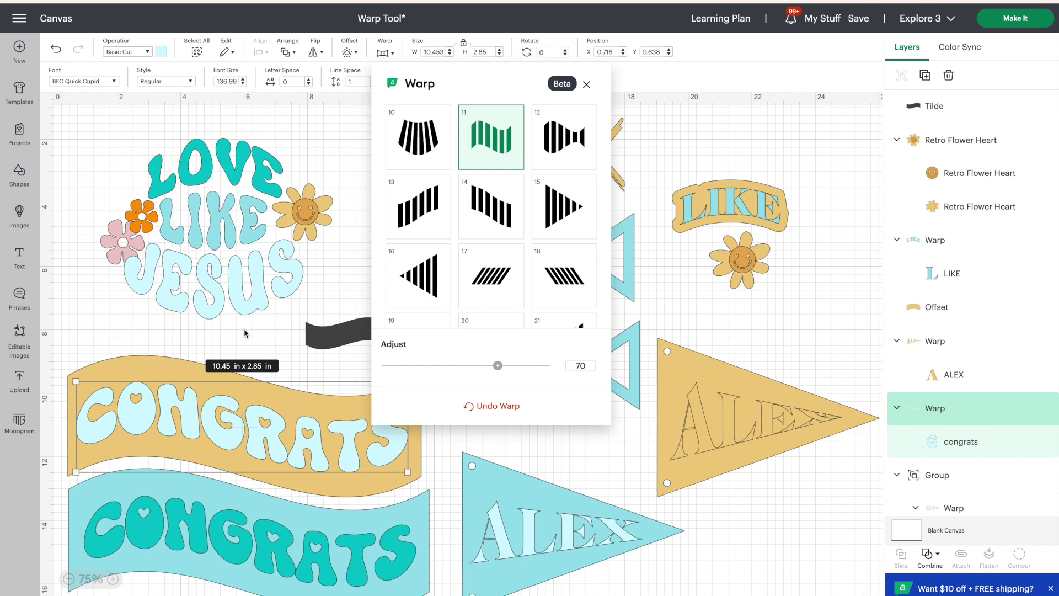
click(123, 366)
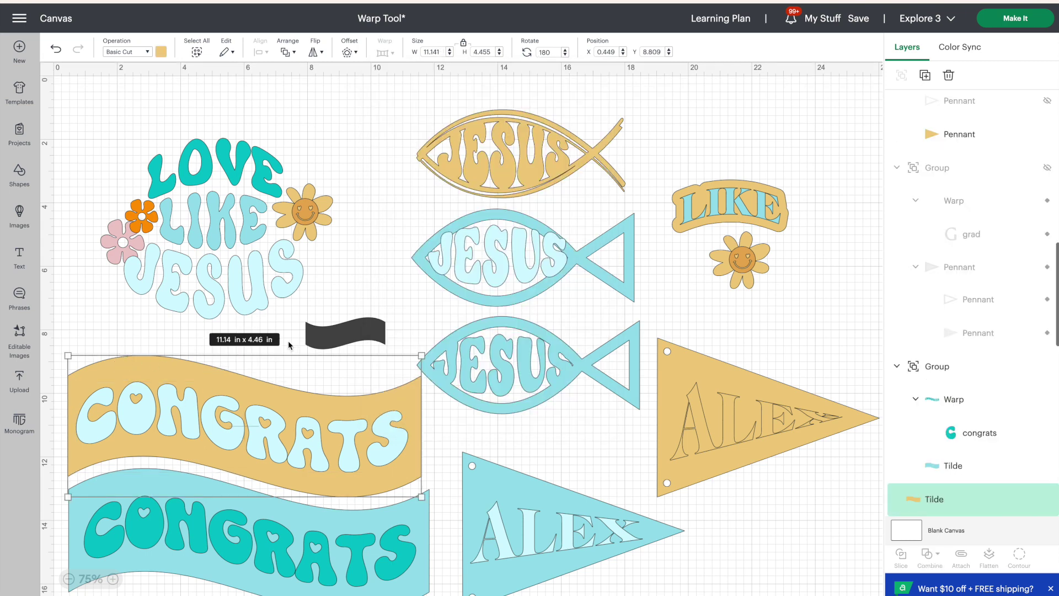
click(319, 340)
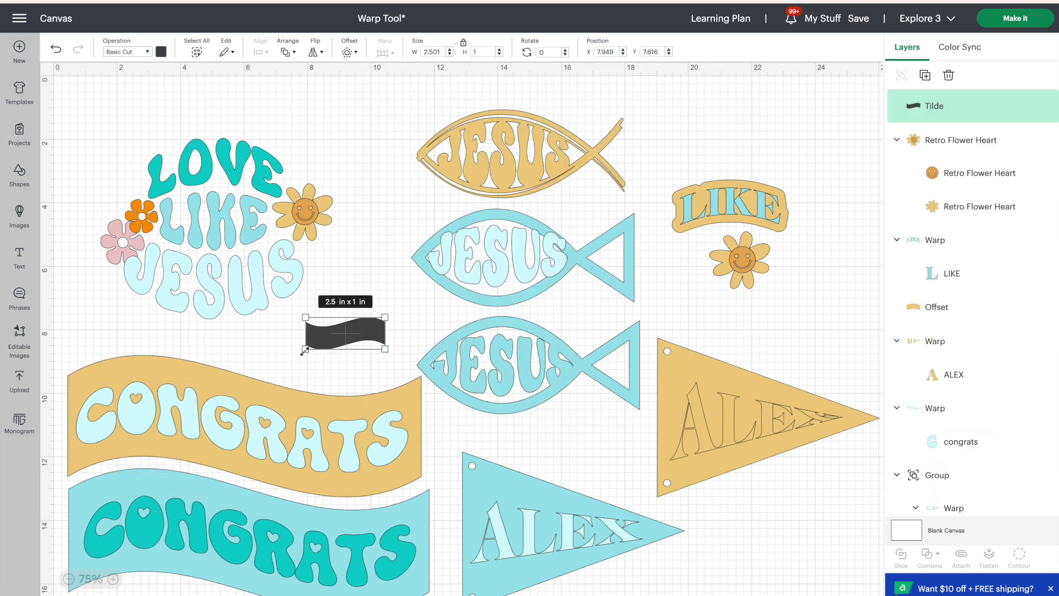
- Enlarge the dark wave, flip it vertically and shift it left, then delete it
drag(302, 353, 125, 357)
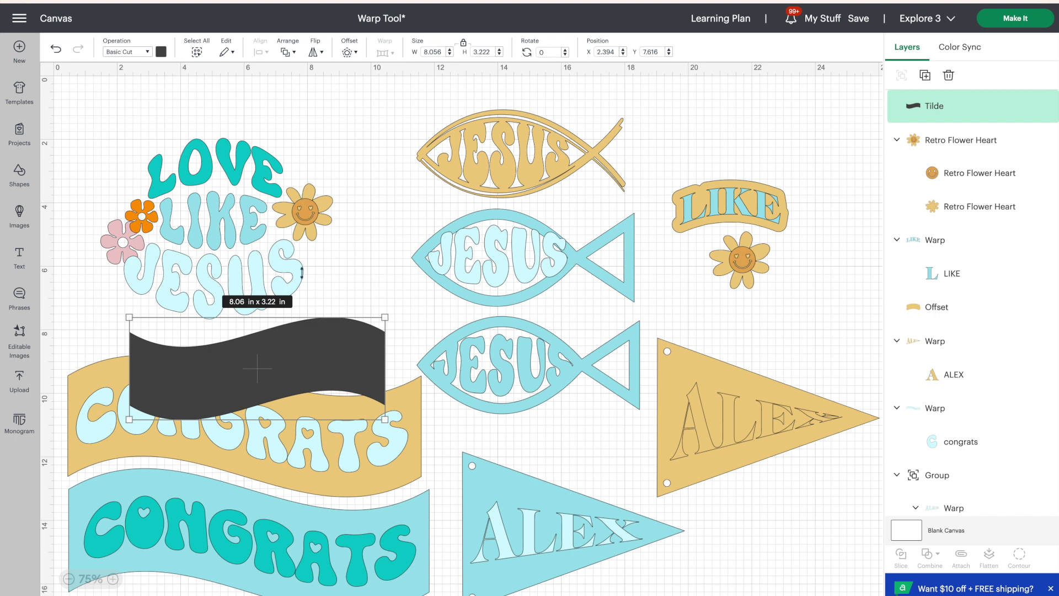
click(319, 52)
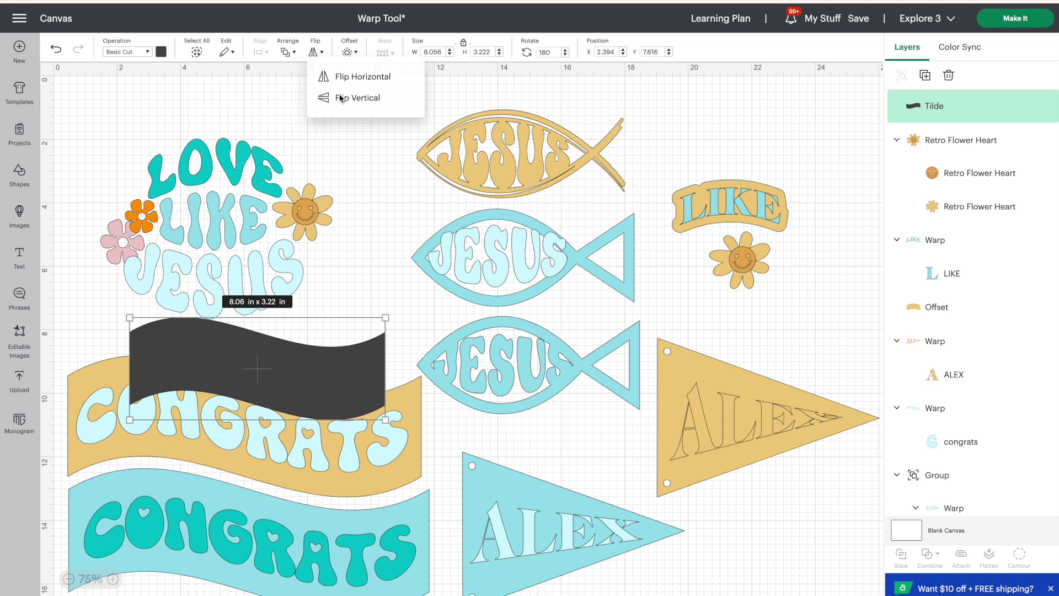
click(337, 96)
drag(194, 354, 130, 358)
drag(315, 322, 441, 278)
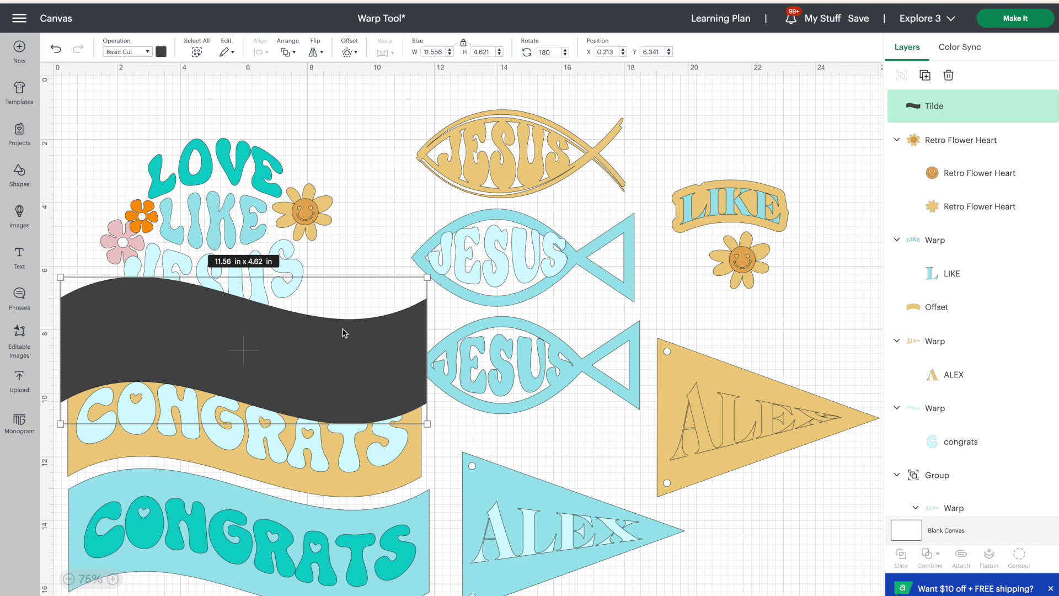
key(Delete)
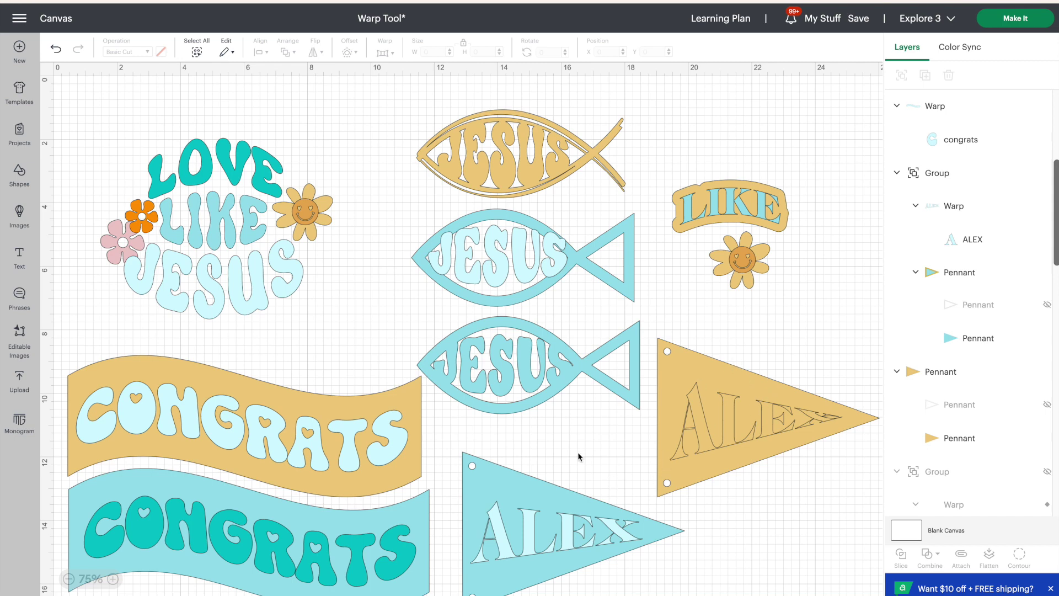
click(527, 529)
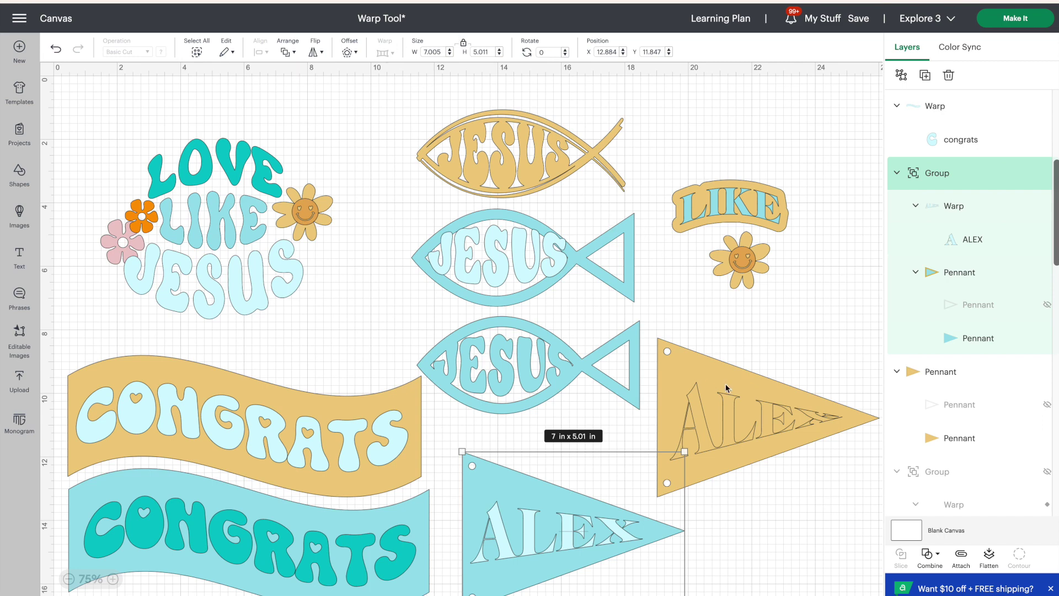
click(725, 408)
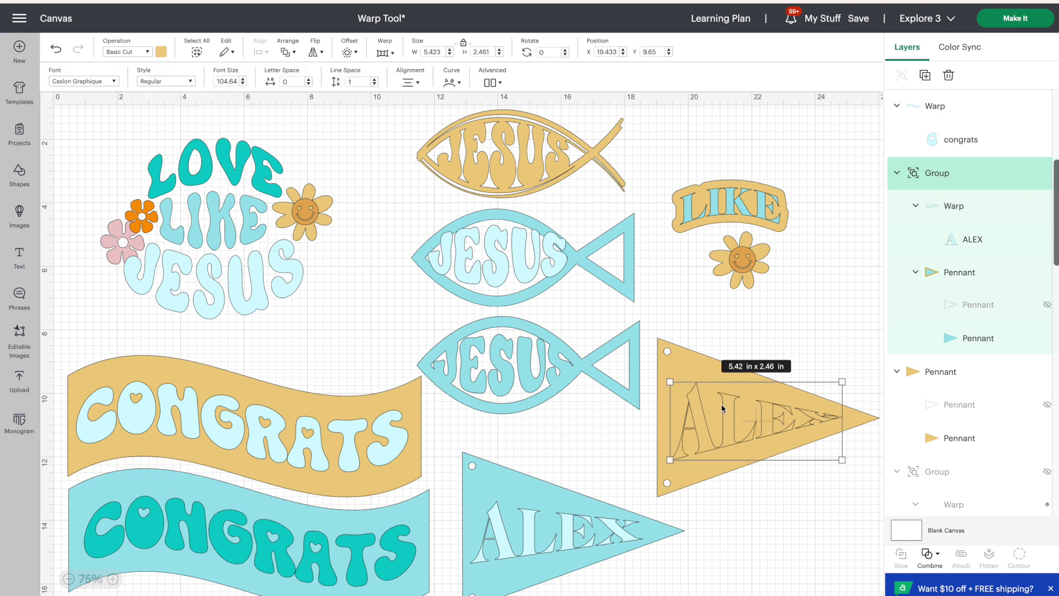
click(384, 51)
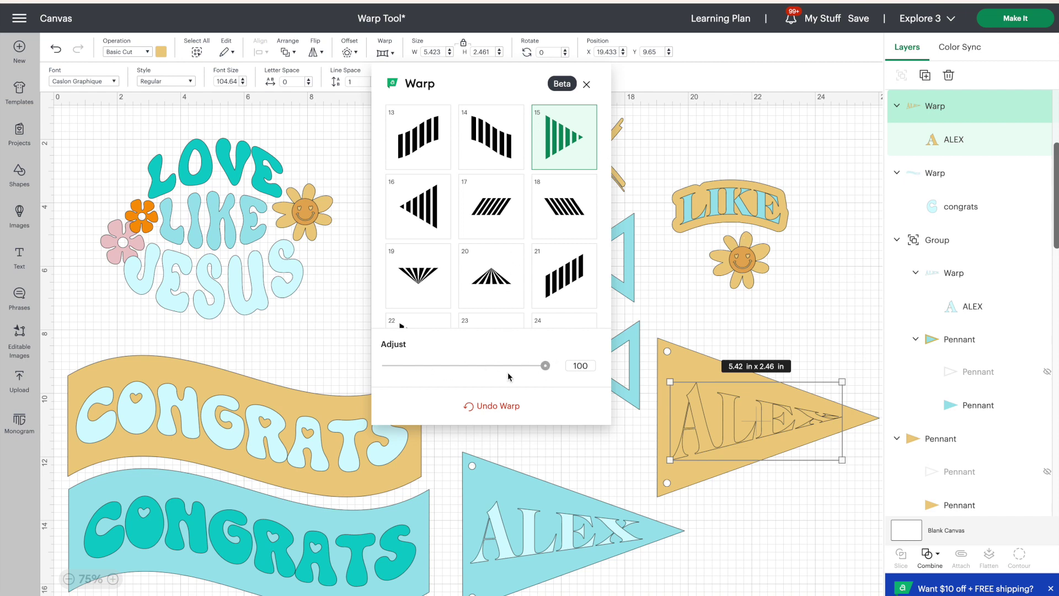
click(812, 325)
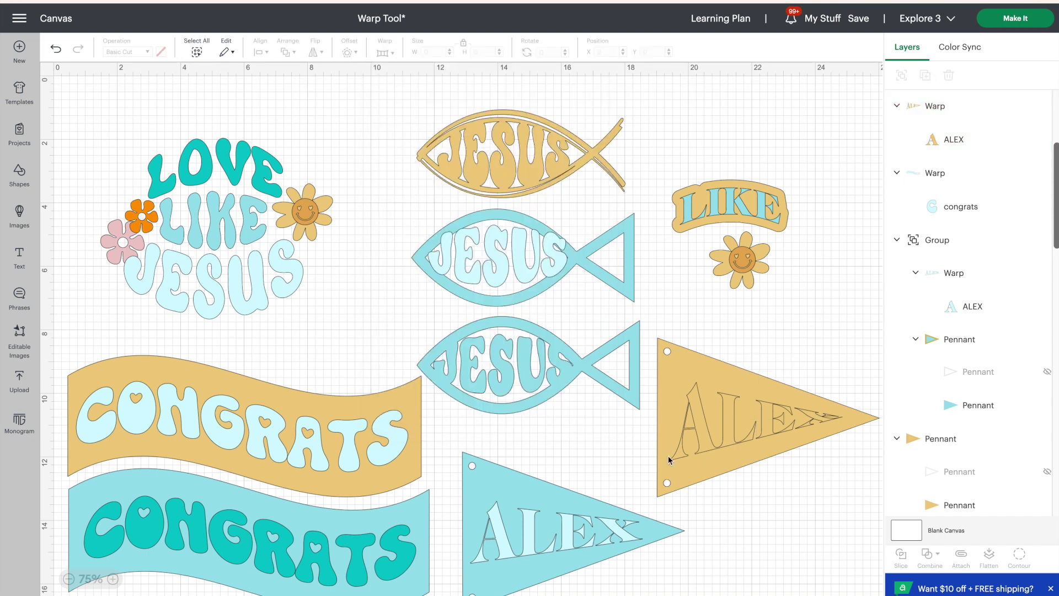
click(581, 513)
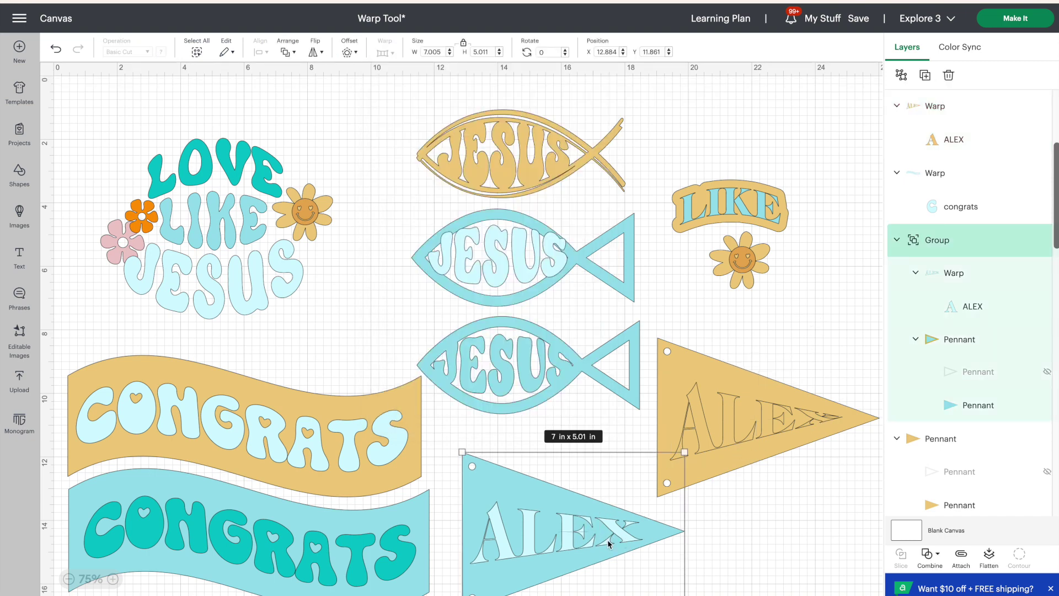
click(809, 319)
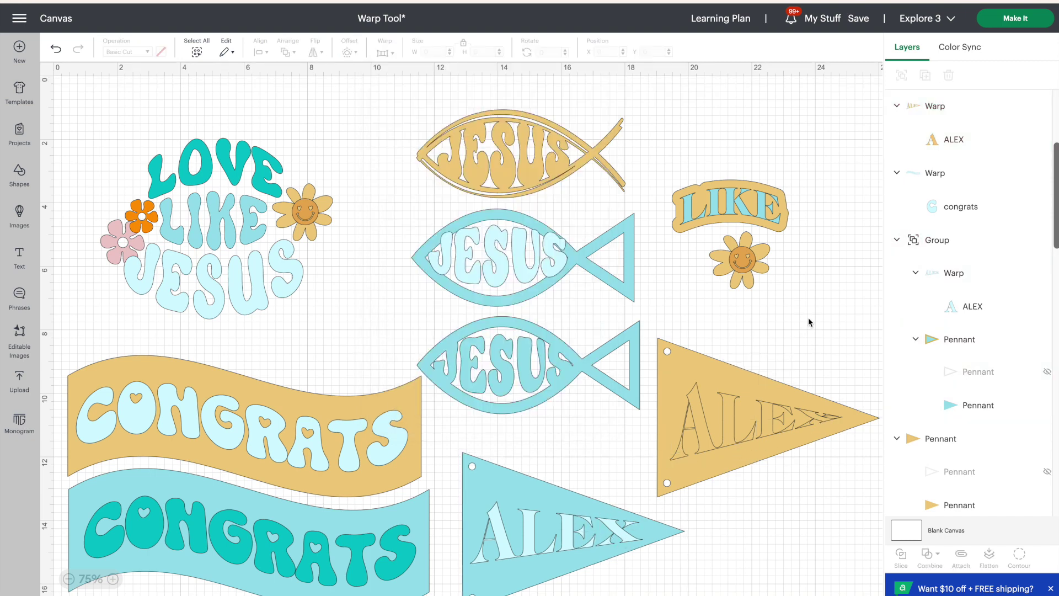